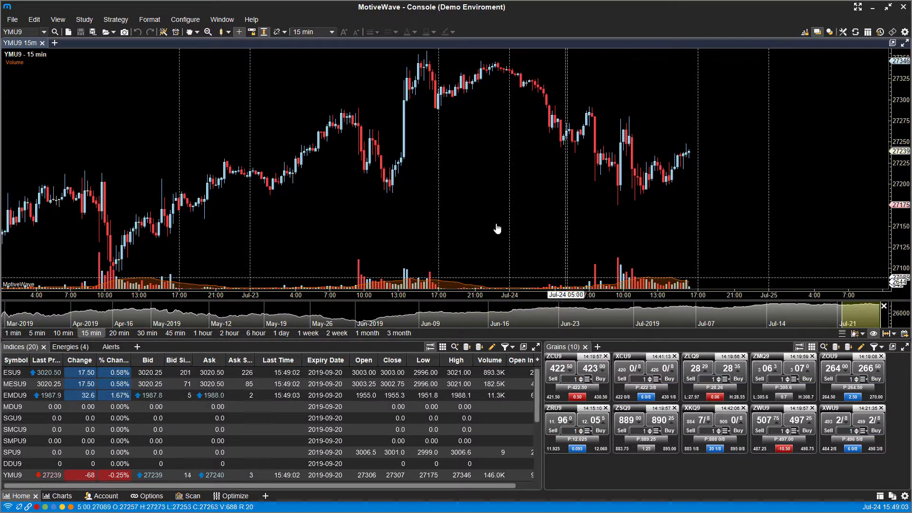
Start a new YMU9 buy order from the chart's context menu, then close it unplaced
right_click(542, 197)
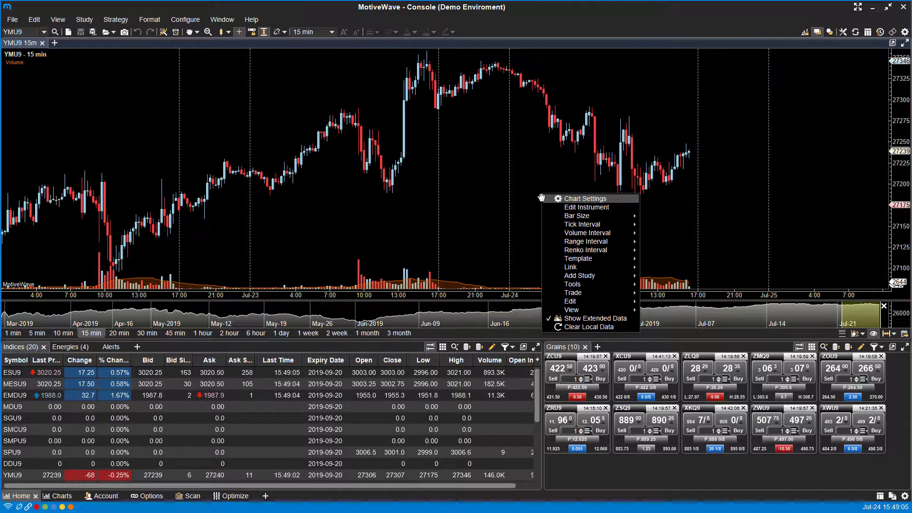
mouse_move(573, 236)
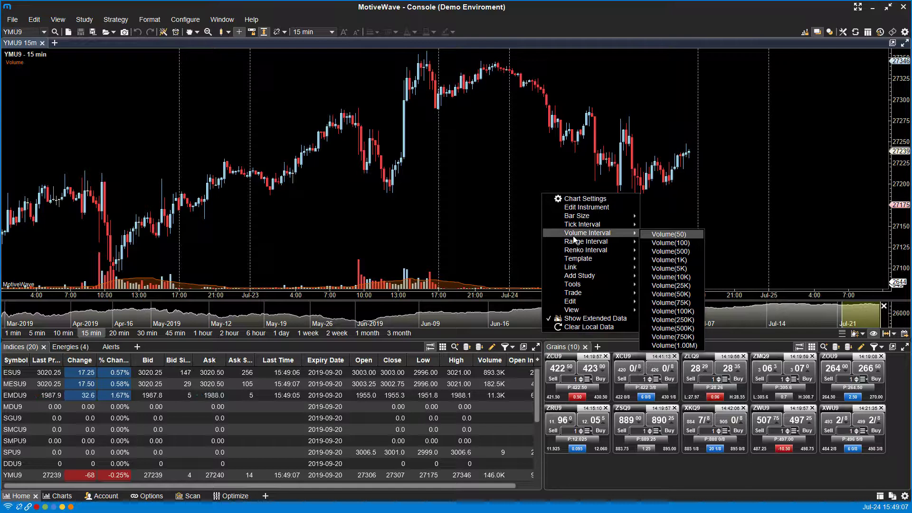
mouse_move(627, 294)
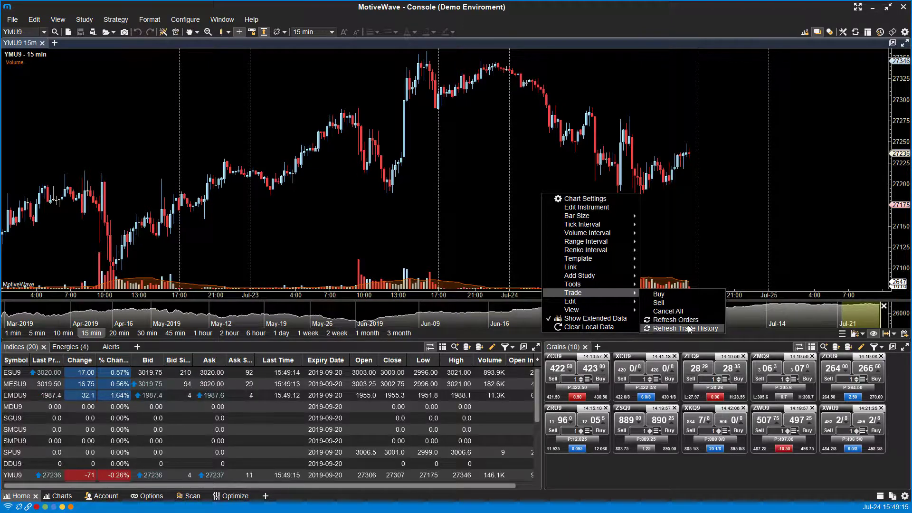
click(684, 292)
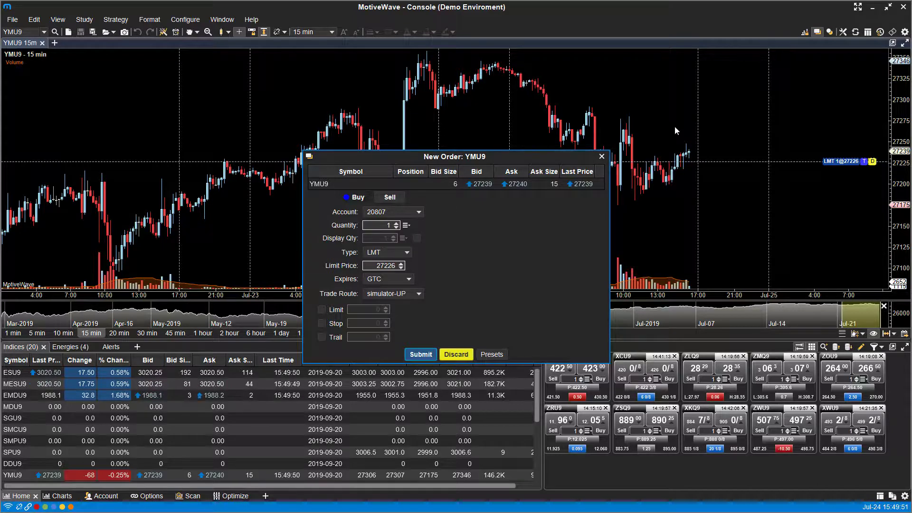
click(601, 156)
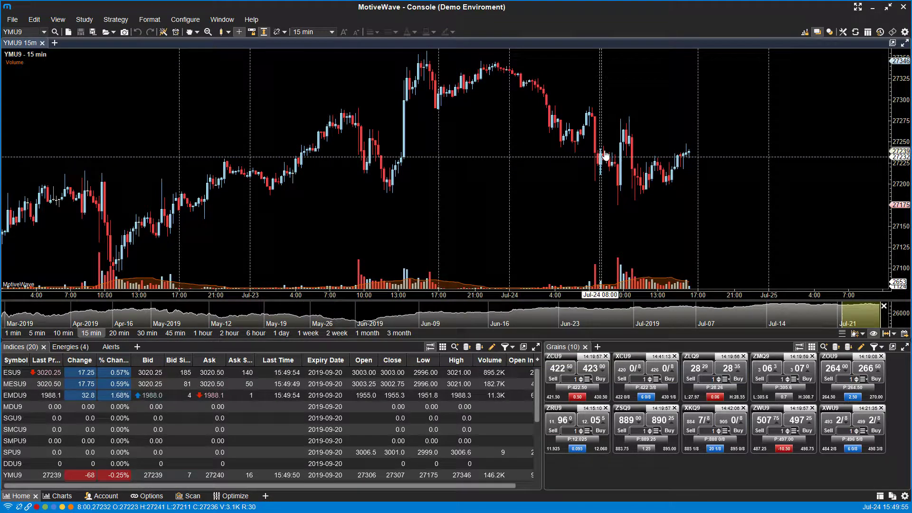
Show the Trade panel beside the chart, browse its Bid/Ask and Position views, and end on the Order form
click(893, 32)
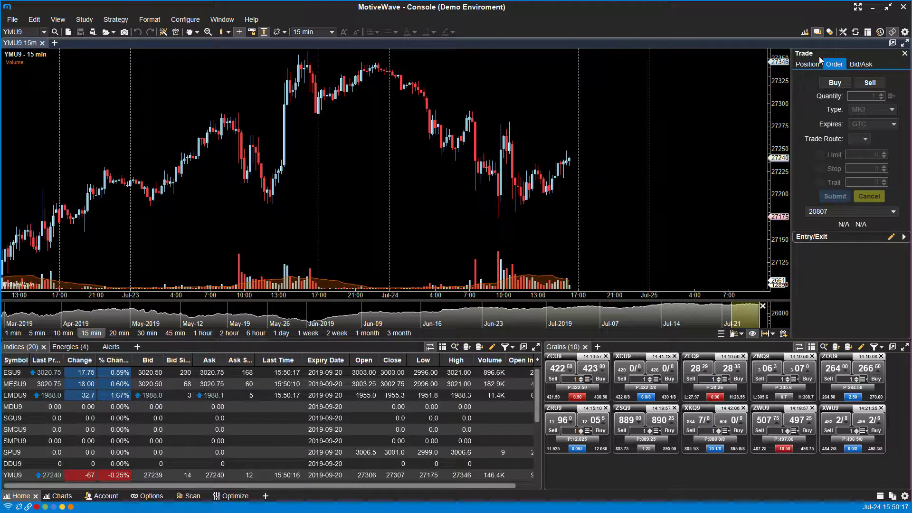
click(860, 64)
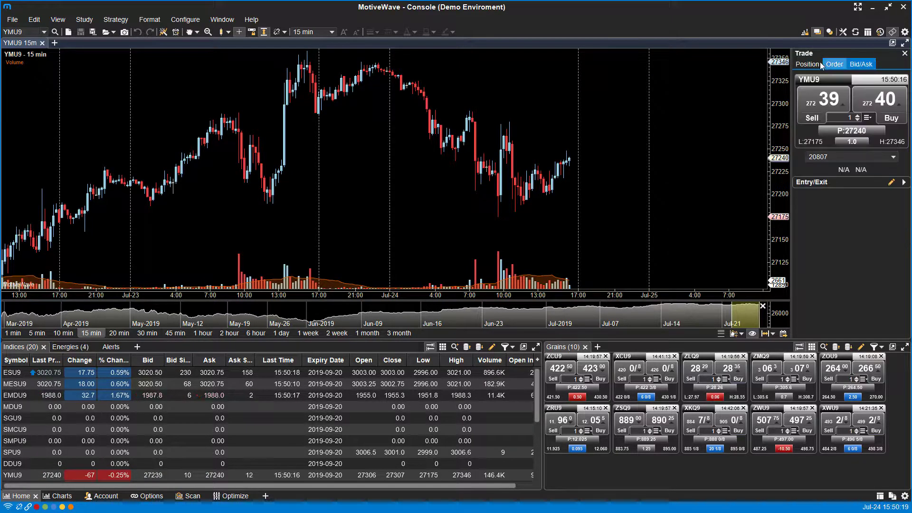
click(808, 64)
click(861, 65)
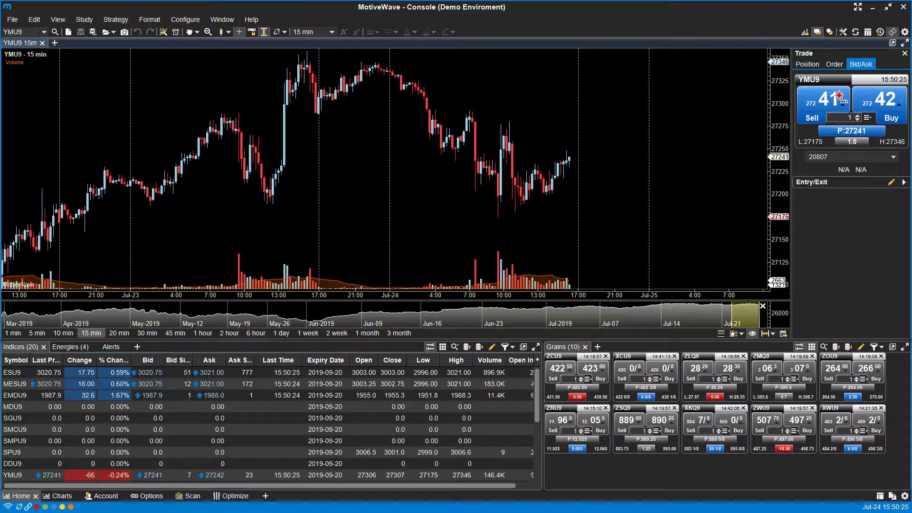
click(842, 64)
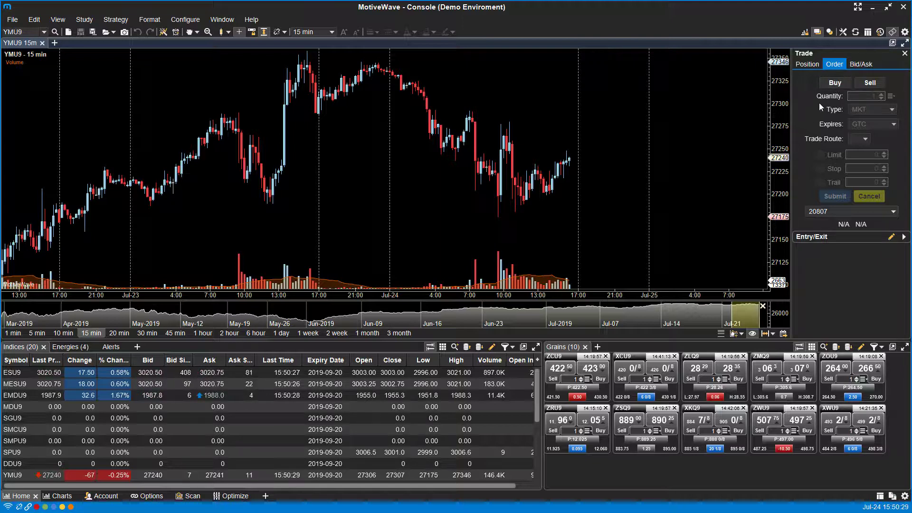
click(807, 64)
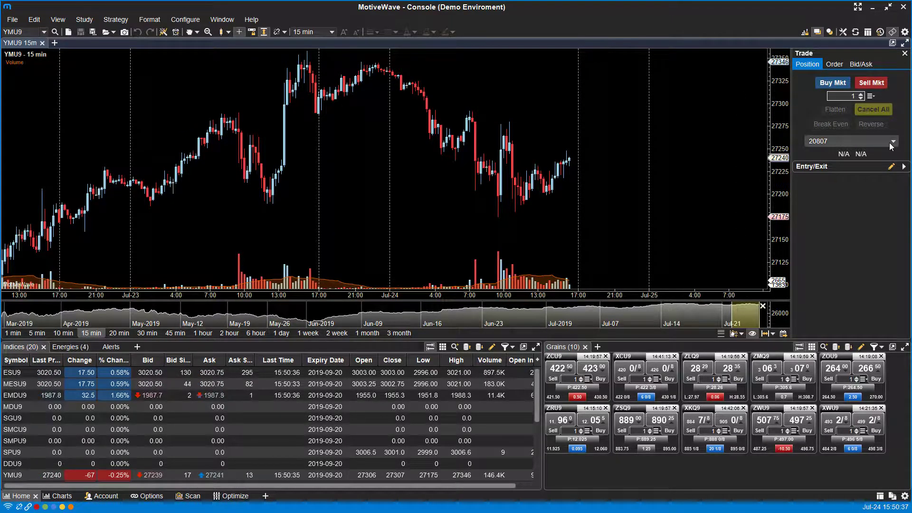
click(834, 65)
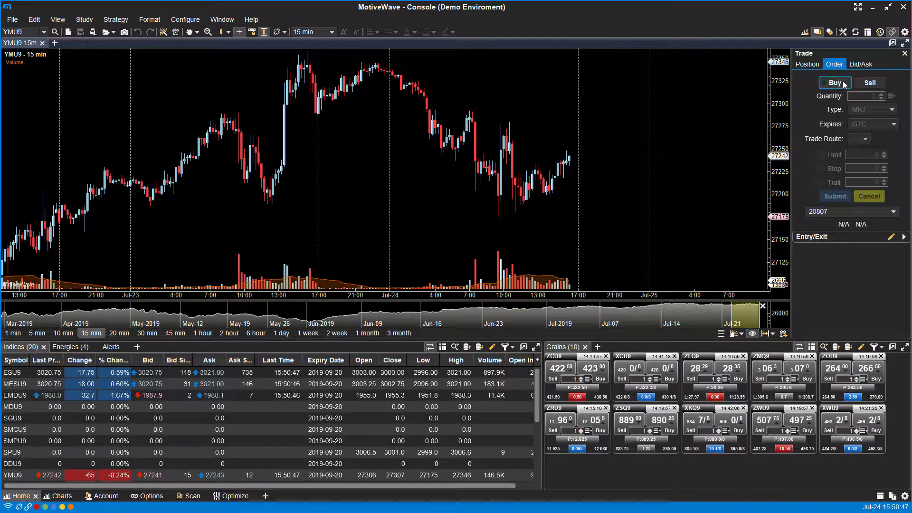
Fill in the YMU9 buy order: quantity 1, type LMT, limit price 27231, expiry GTC
click(833, 84)
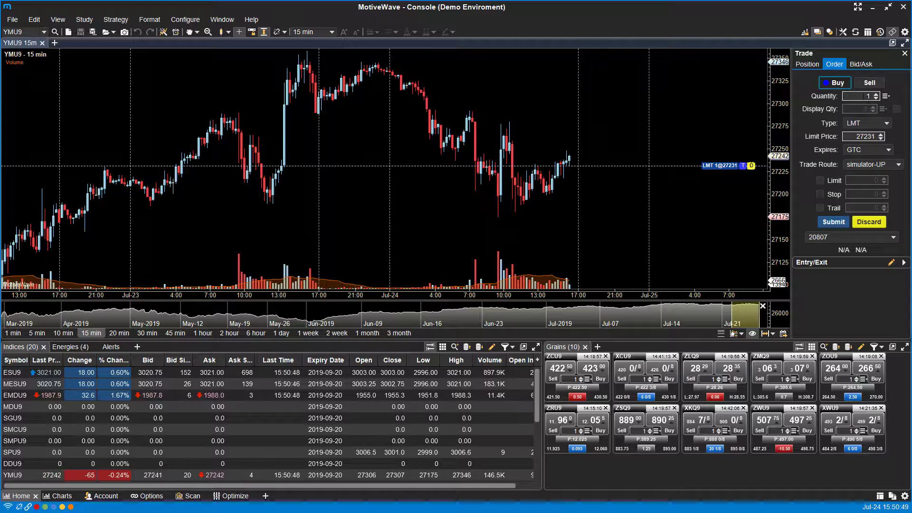
click(865, 95)
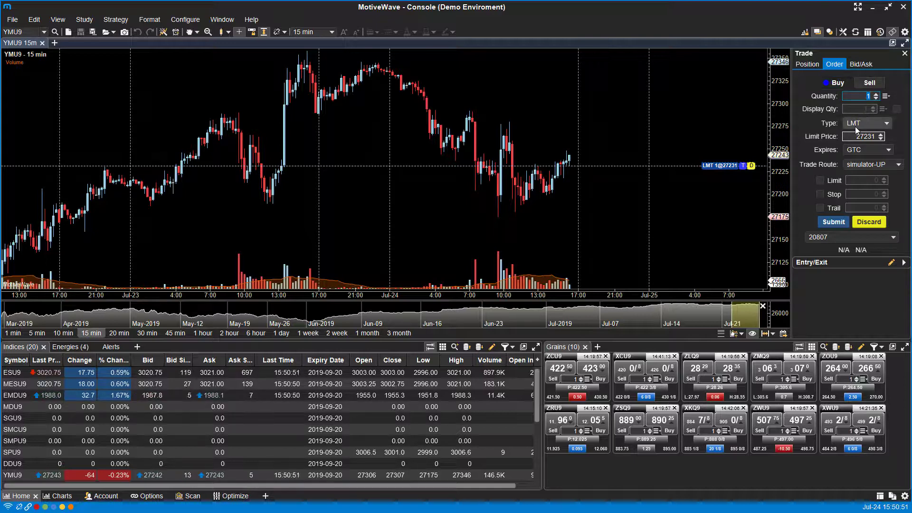
click(858, 128)
click(858, 127)
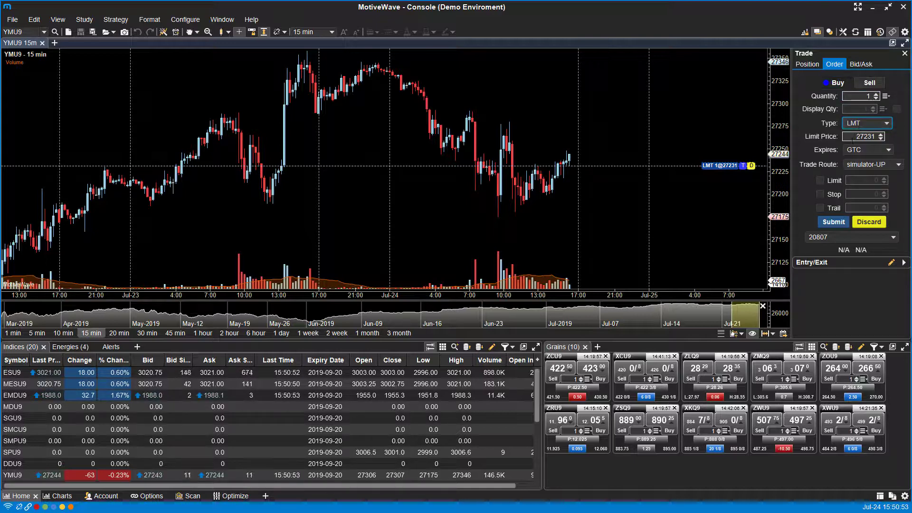
key(Tab)
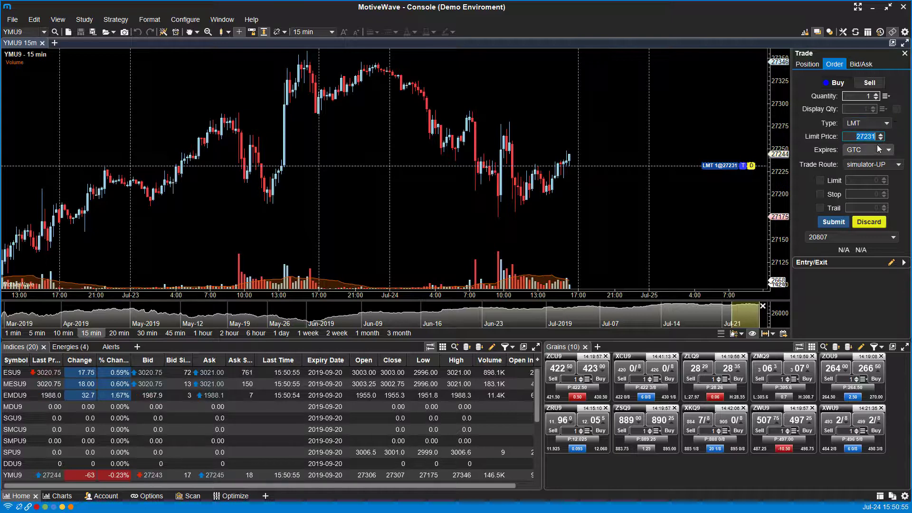
click(876, 150)
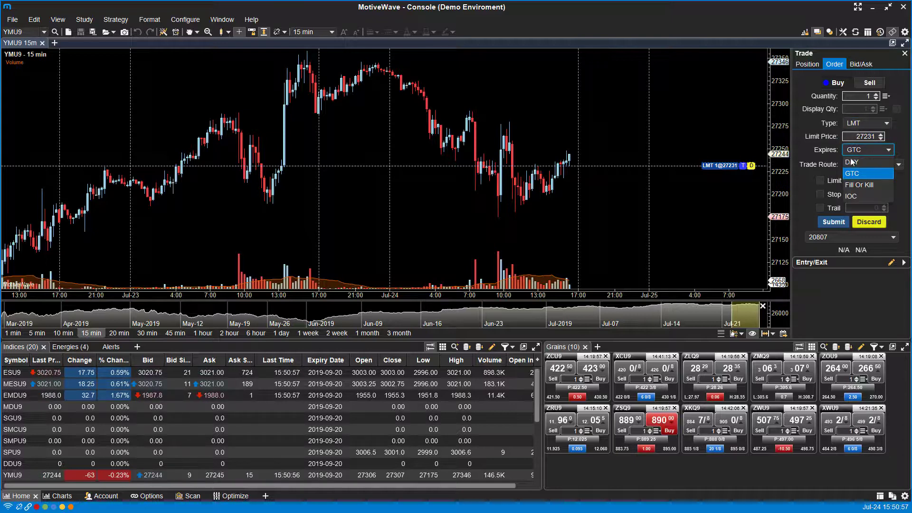
click(864, 173)
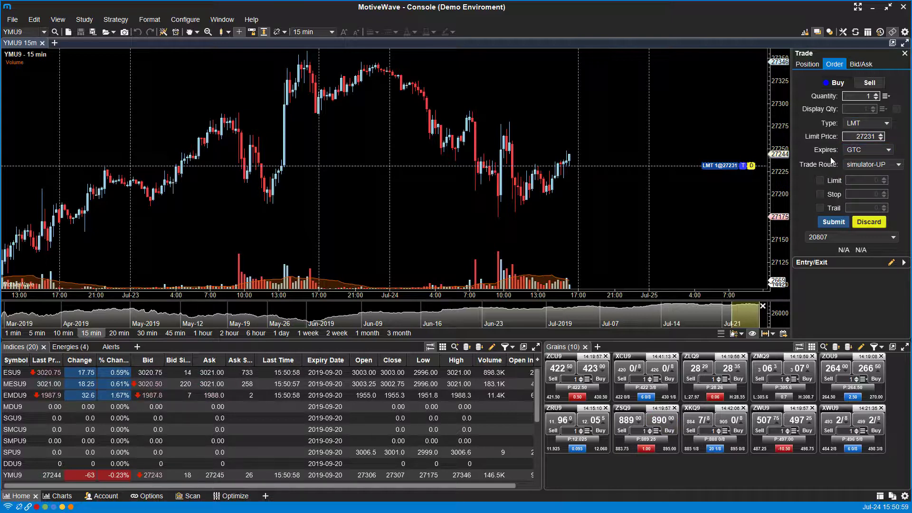
Discard the pending buy limit and create a 1-contract sell limit at 27293 on the price axis
click(876, 222)
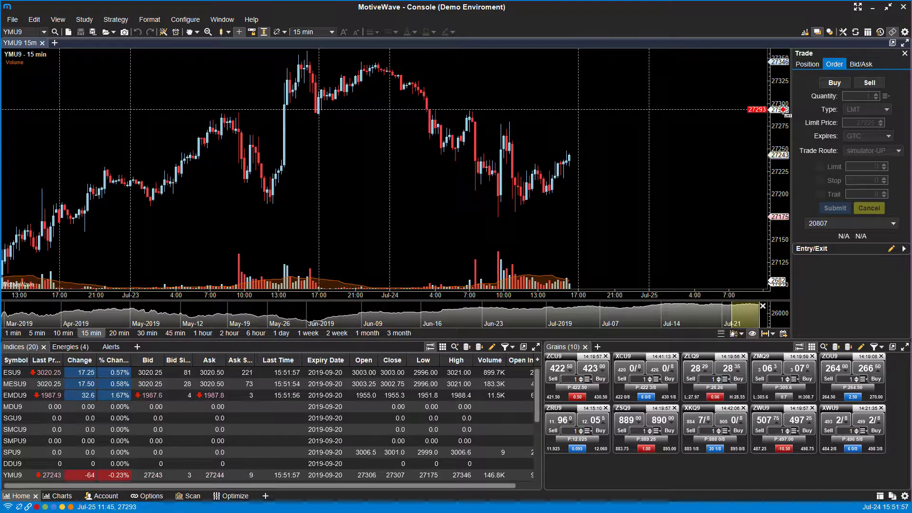
click(784, 109)
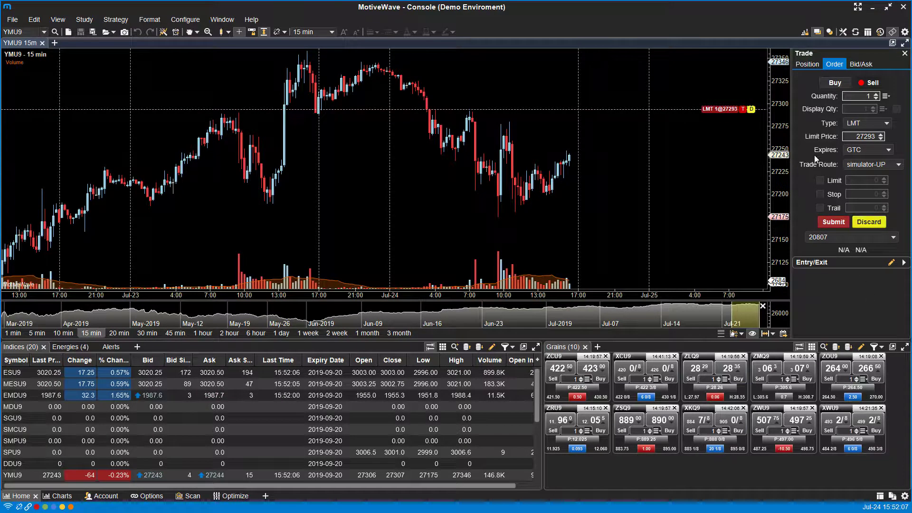
Discard the unsubmitted 27293 sell limit order from the Trade panel
click(752, 109)
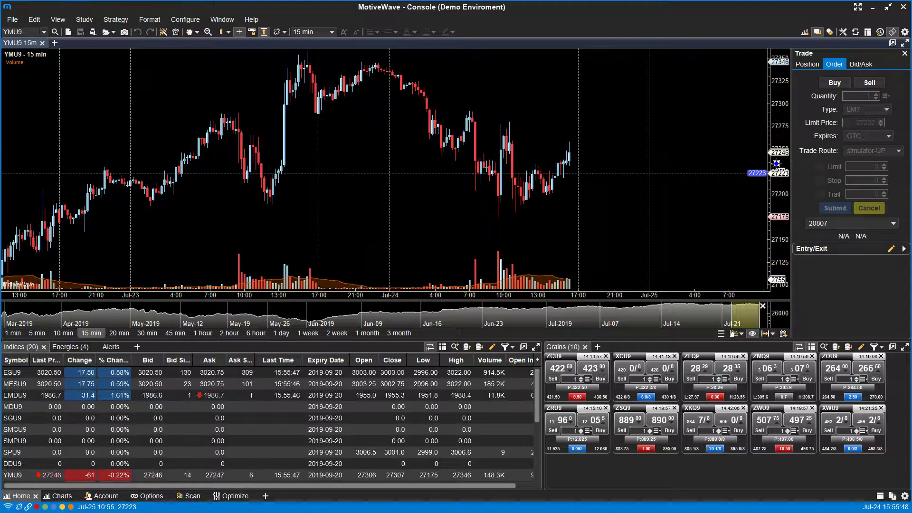
Scroll the YMU9 15-minute chart back to earlier bars
scroll(782, 156, up, 3)
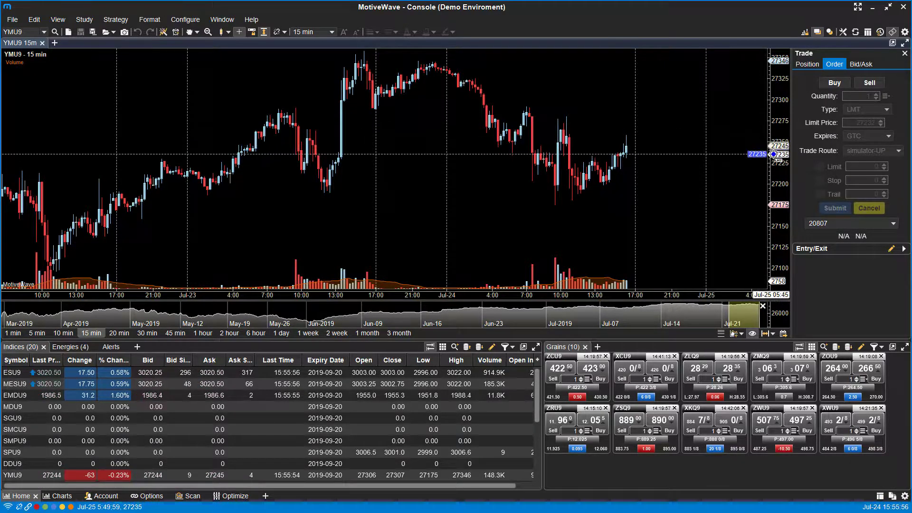
scroll(773, 153, up, 1)
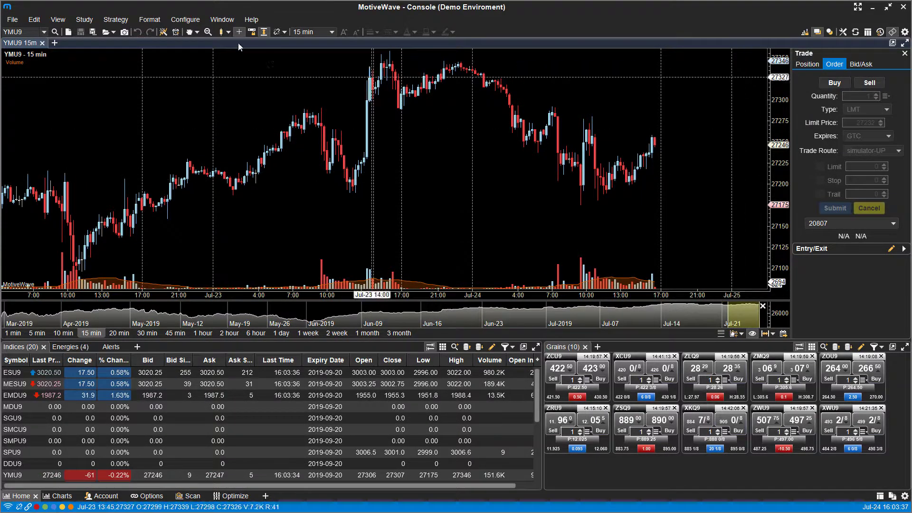
Open the Orders submission settings in MotiveWave Preferences from the Configure menu
click(179, 21)
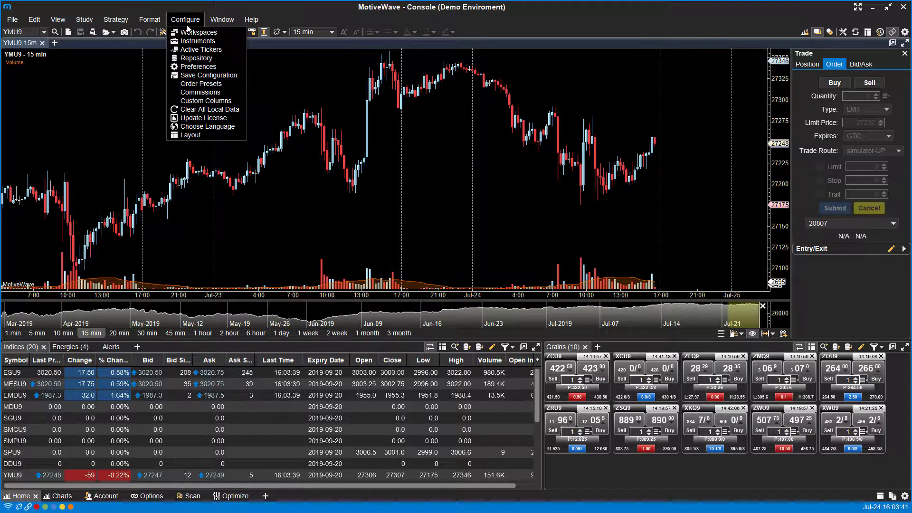
click(214, 71)
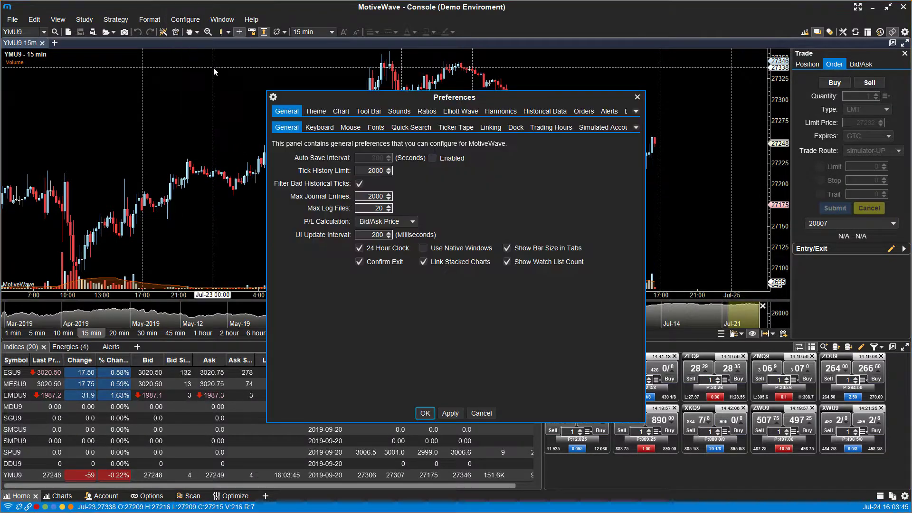
click(578, 114)
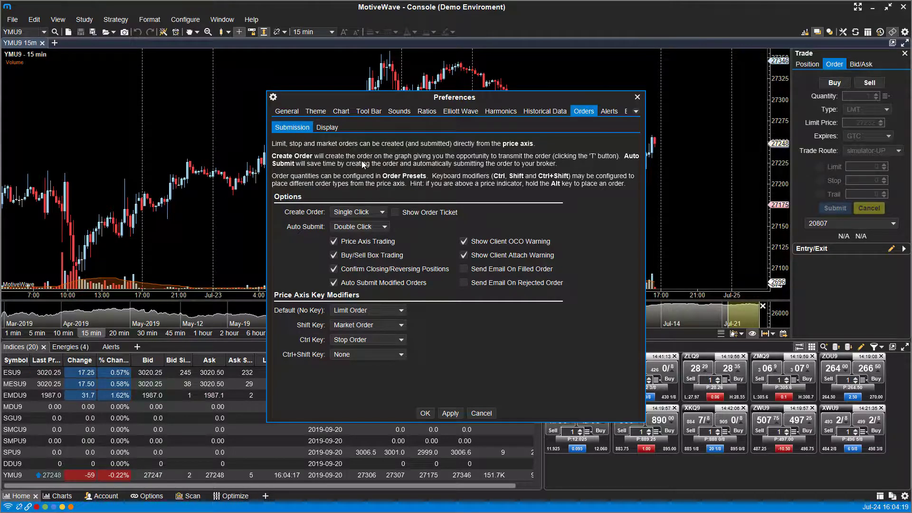
Review the Create Order and Auto Submit choices, keeping Single Click and Double Click
click(351, 213)
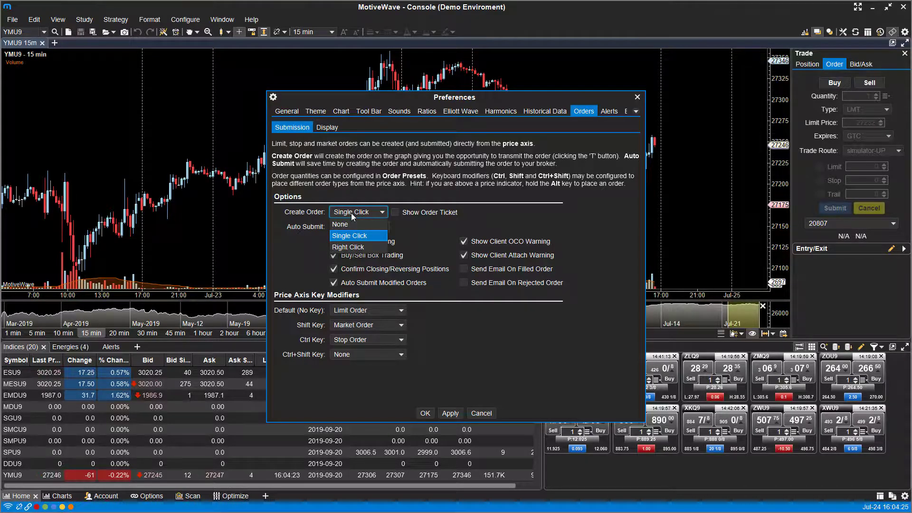
click(416, 160)
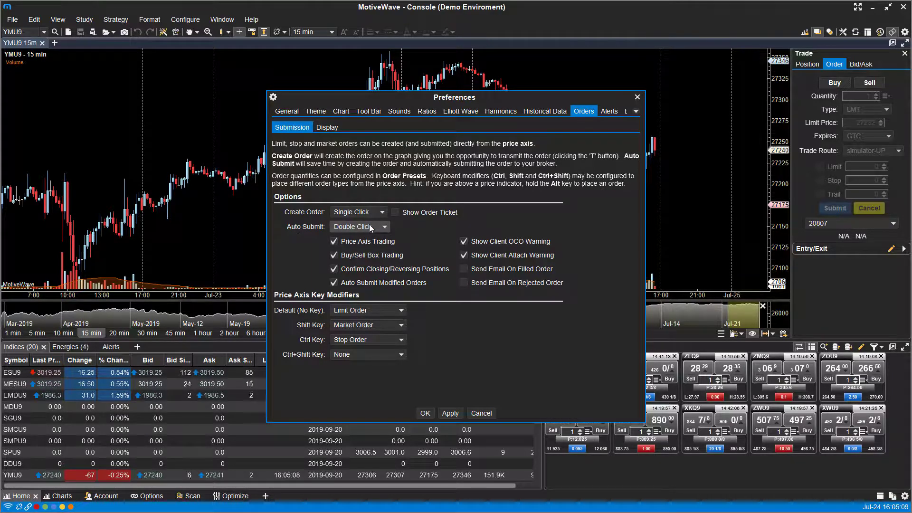
click(369, 228)
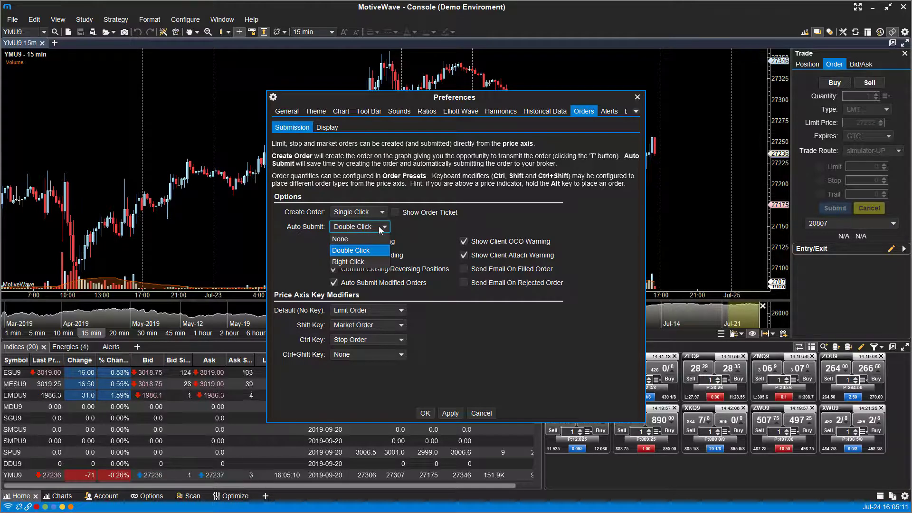
click(364, 260)
click(346, 215)
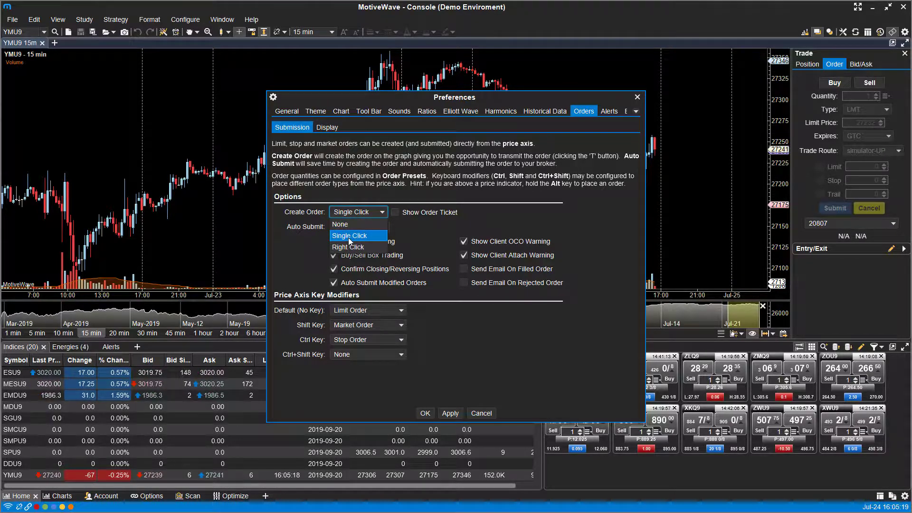
click(348, 237)
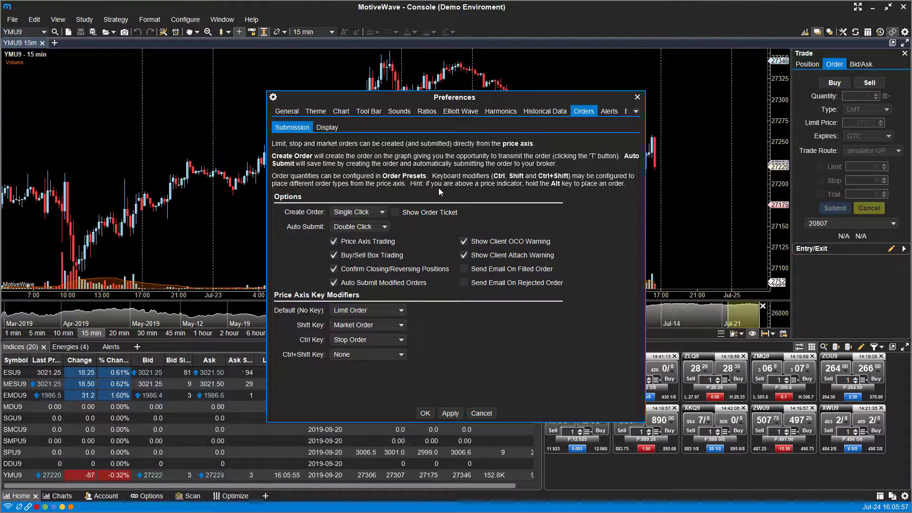
click(382, 228)
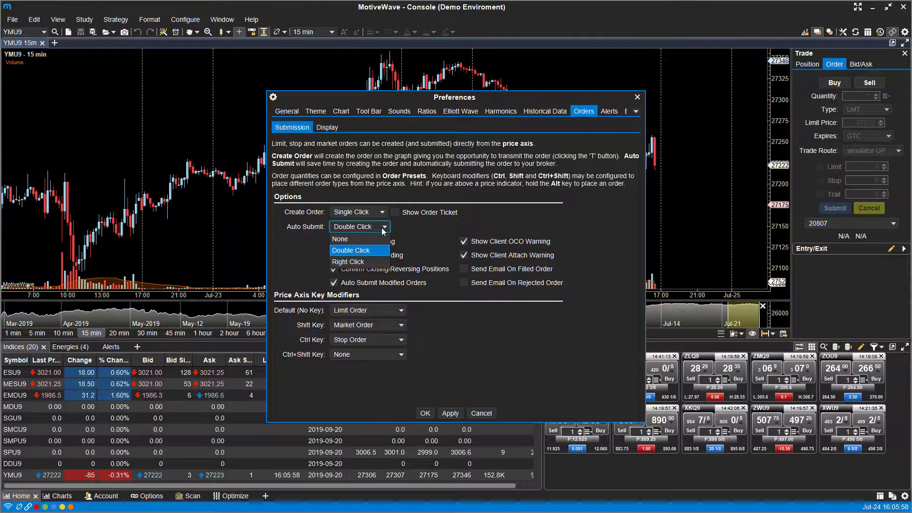
click(353, 259)
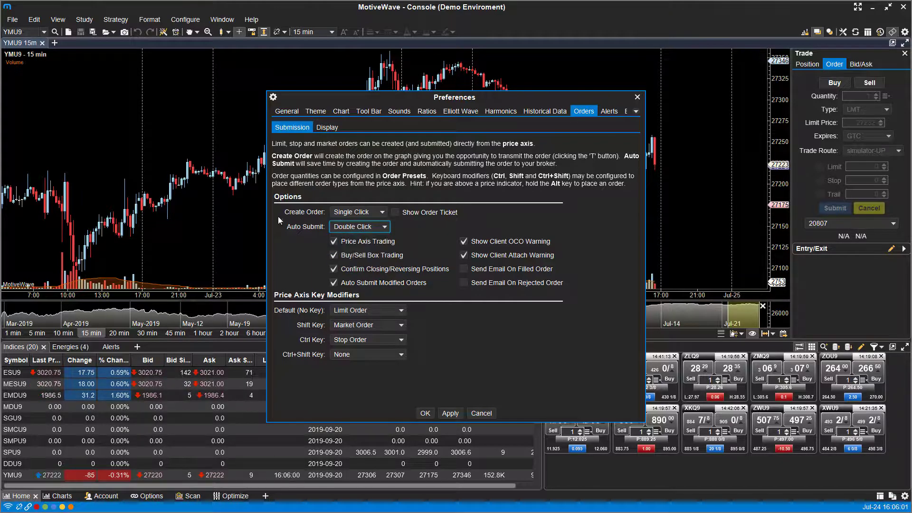
click(366, 214)
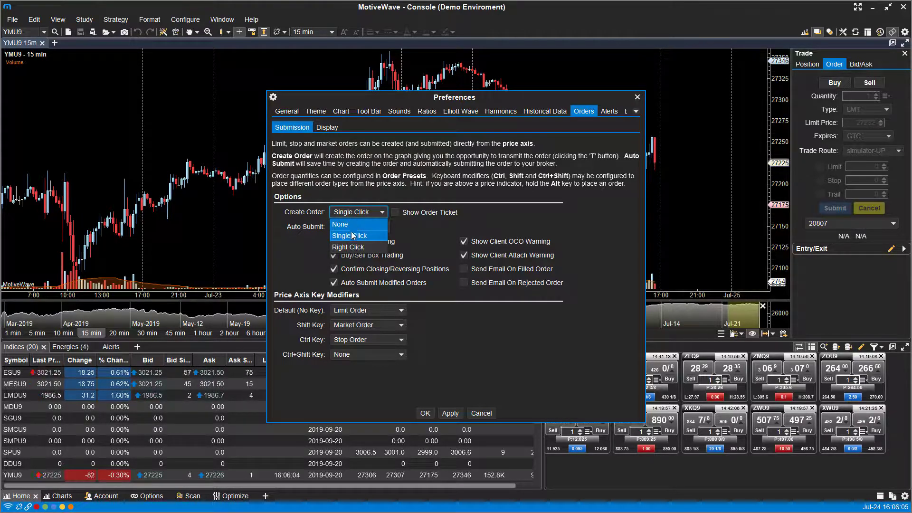
click(350, 236)
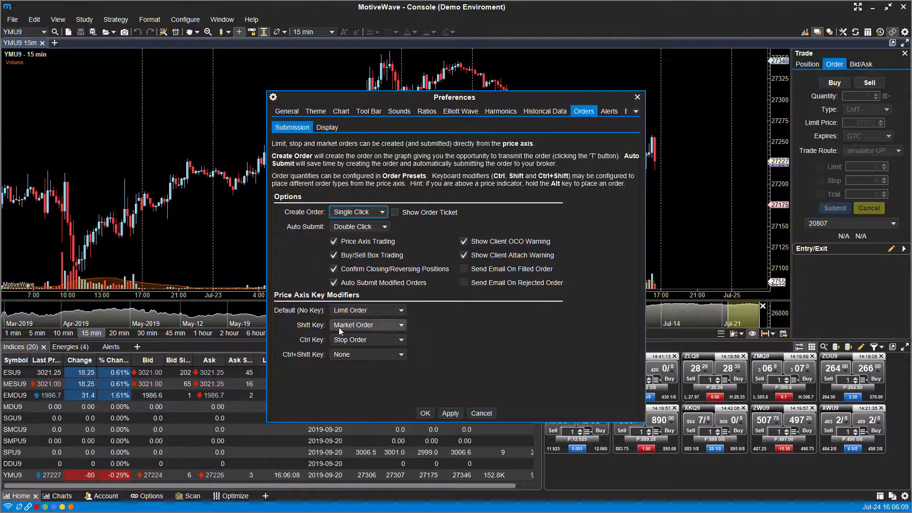
Keep no-modifier as Limit, Shift as Market, Ctrl as Stop, and set Ctrl+Shift to Limit+Trail
click(358, 312)
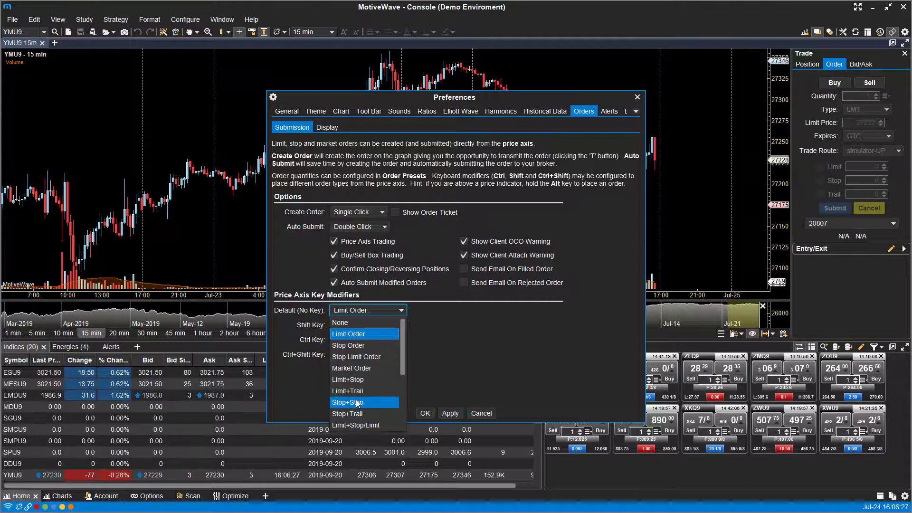
click(358, 336)
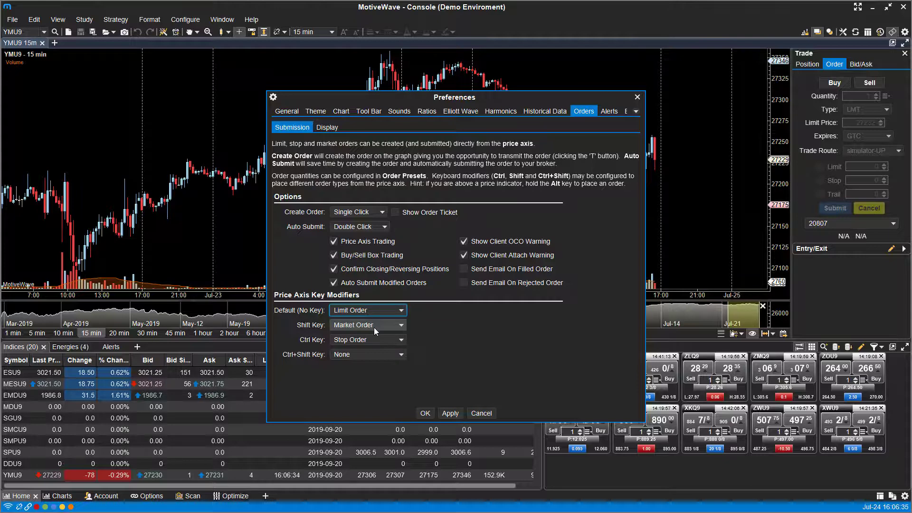
click(375, 327)
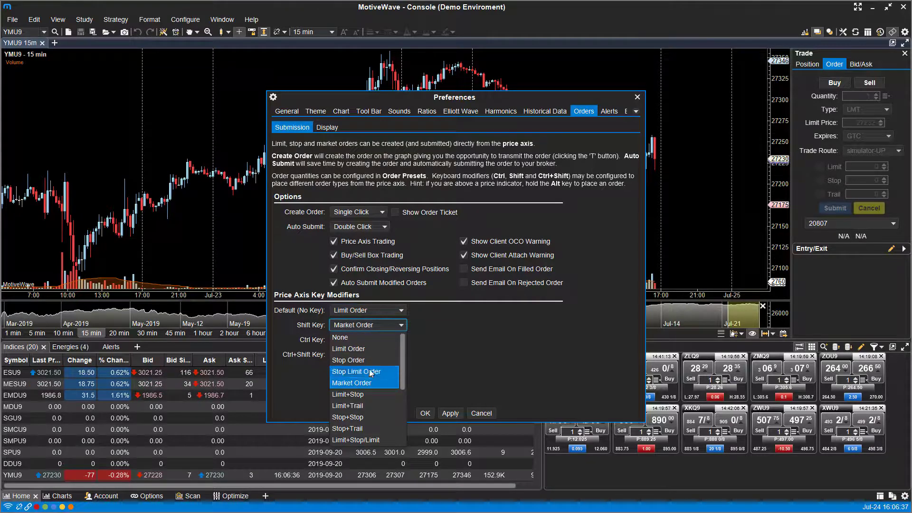
click(409, 373)
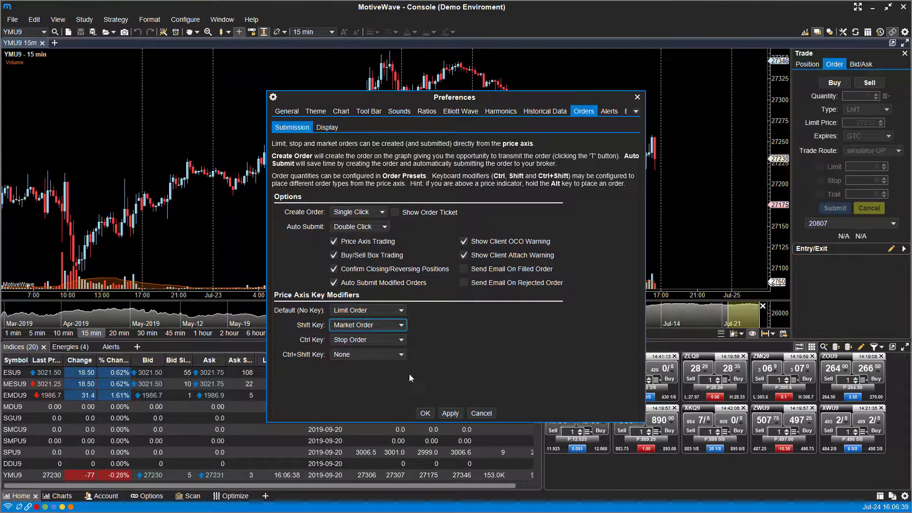
click(372, 338)
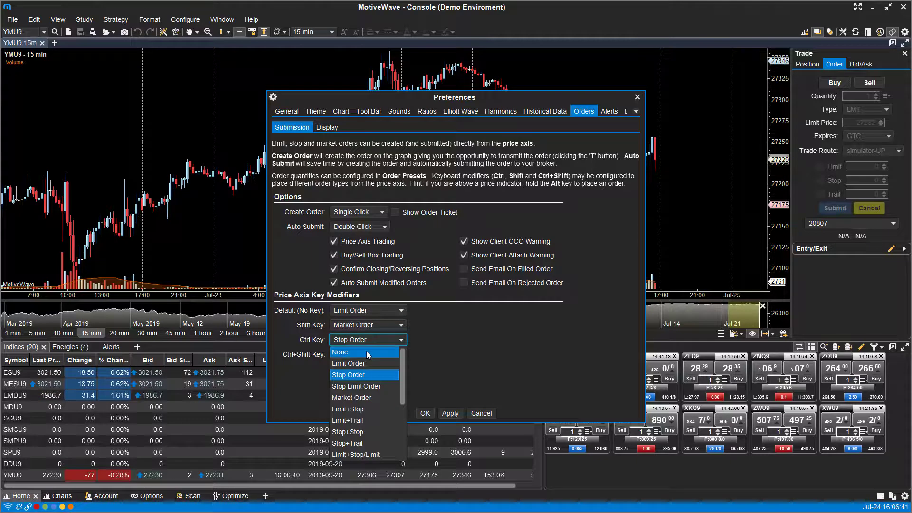
click(511, 360)
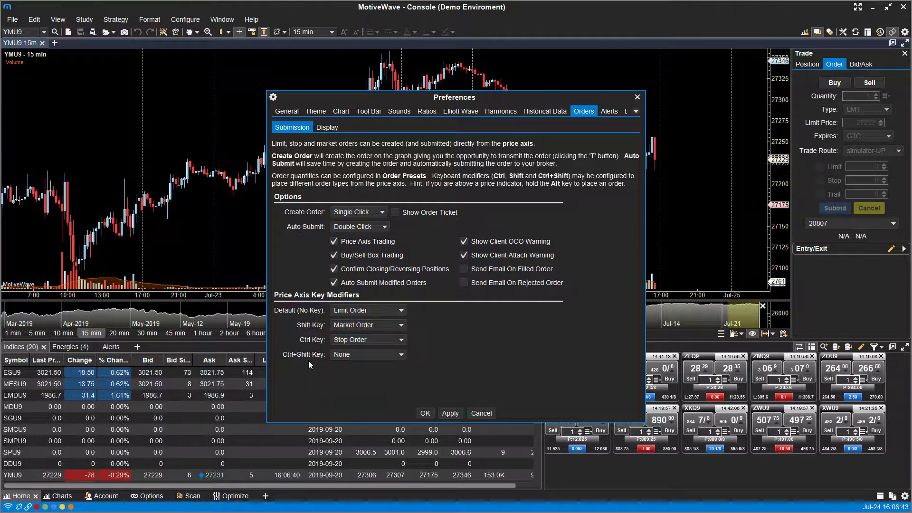
click(346, 355)
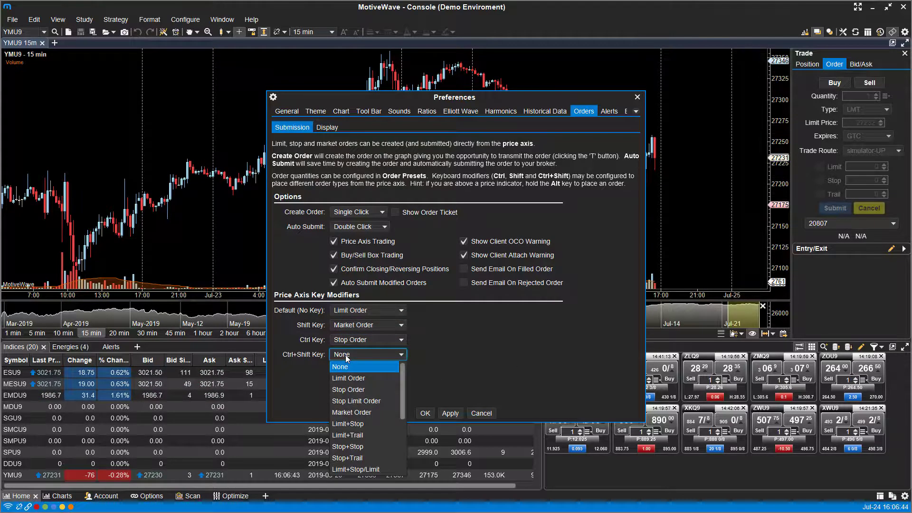
click(349, 436)
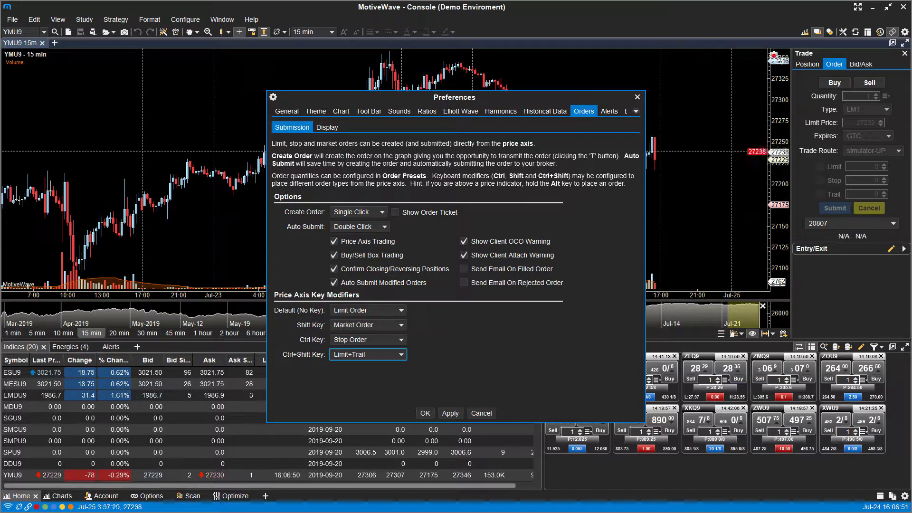
Save the Preferences with OK and open the General Order Presets, selecting the Offset value 10
click(637, 97)
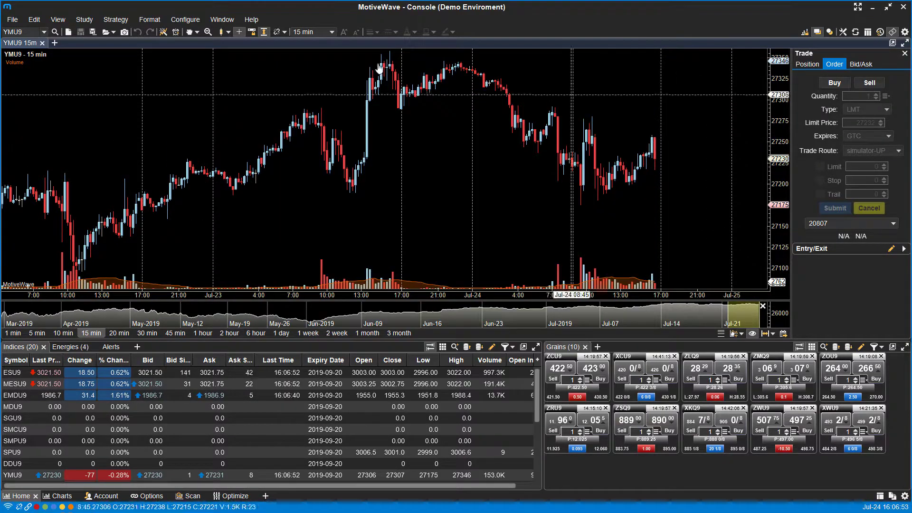
click(174, 21)
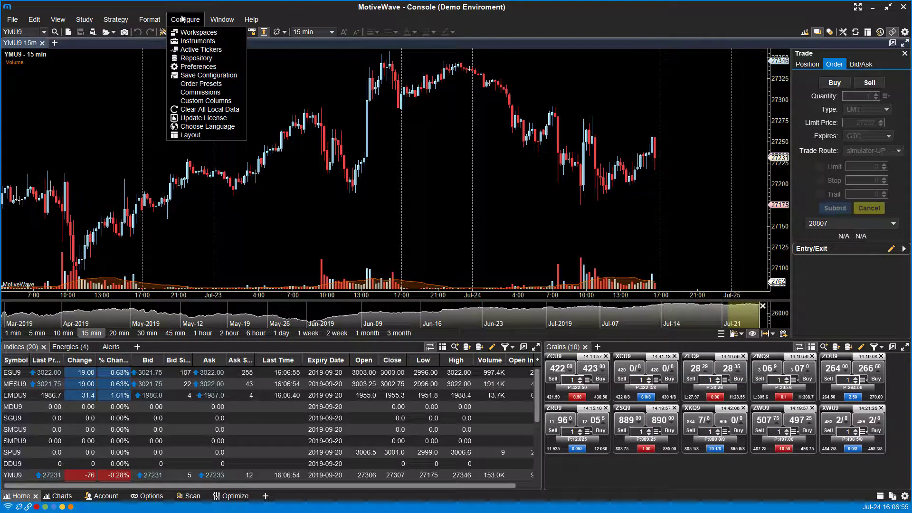
click(201, 84)
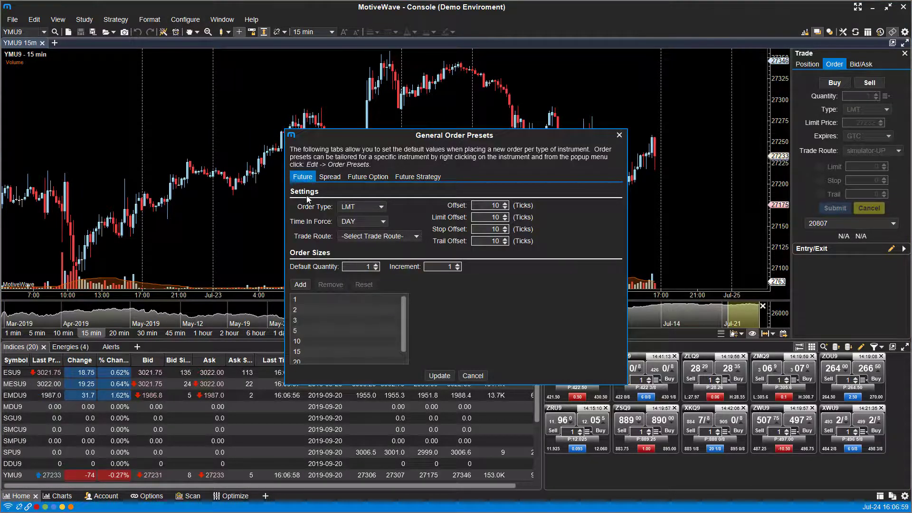
double_click(494, 205)
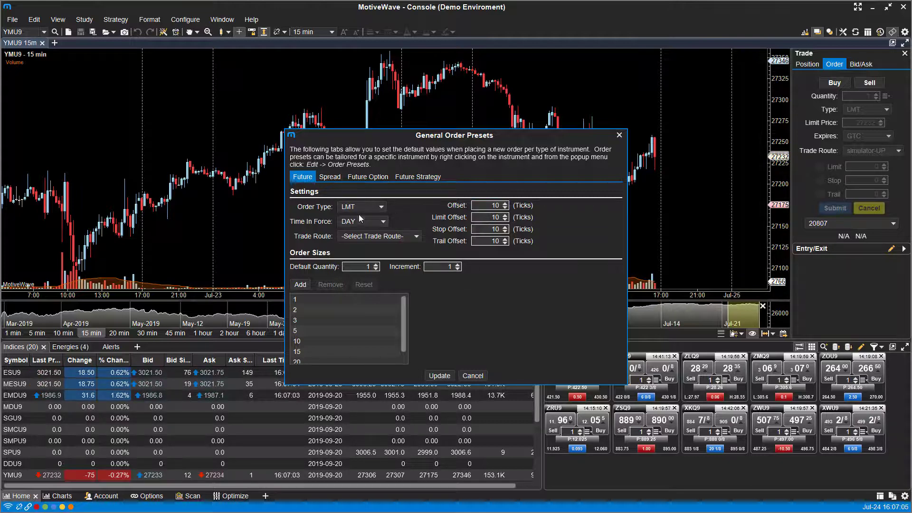
Try STP as default order type, restore LMT, keep DAY time in force and no trade route
click(370, 203)
click(369, 204)
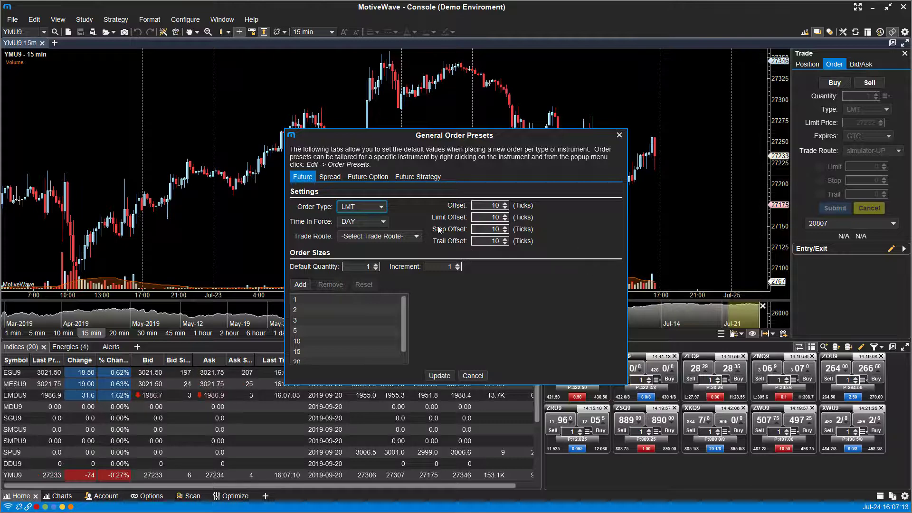
click(380, 208)
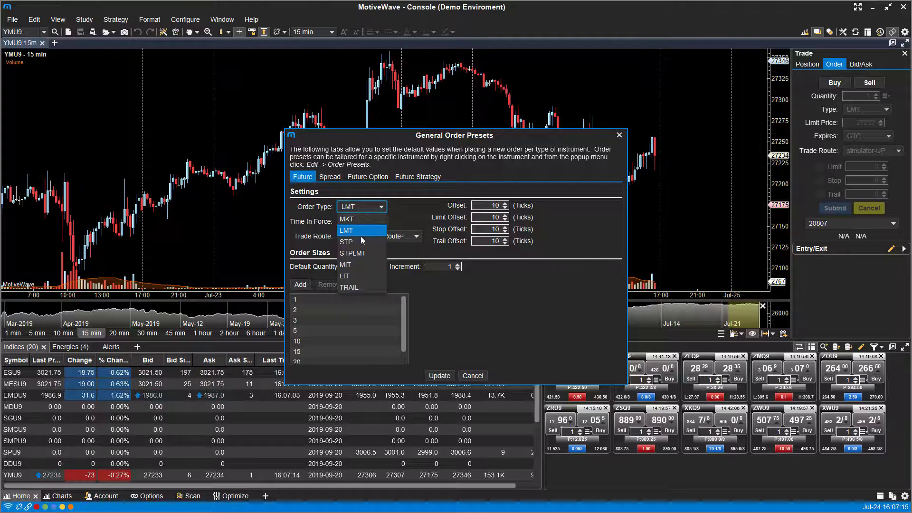
click(354, 230)
click(369, 206)
click(354, 240)
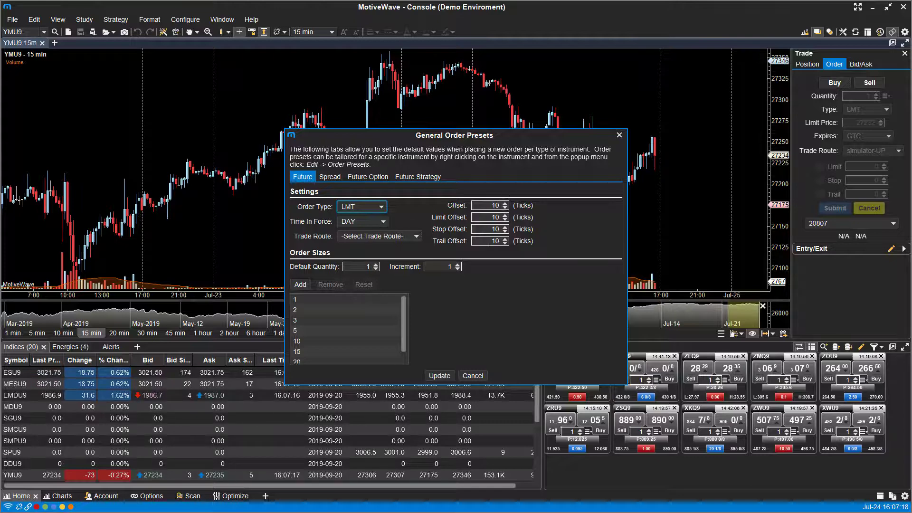
click(375, 225)
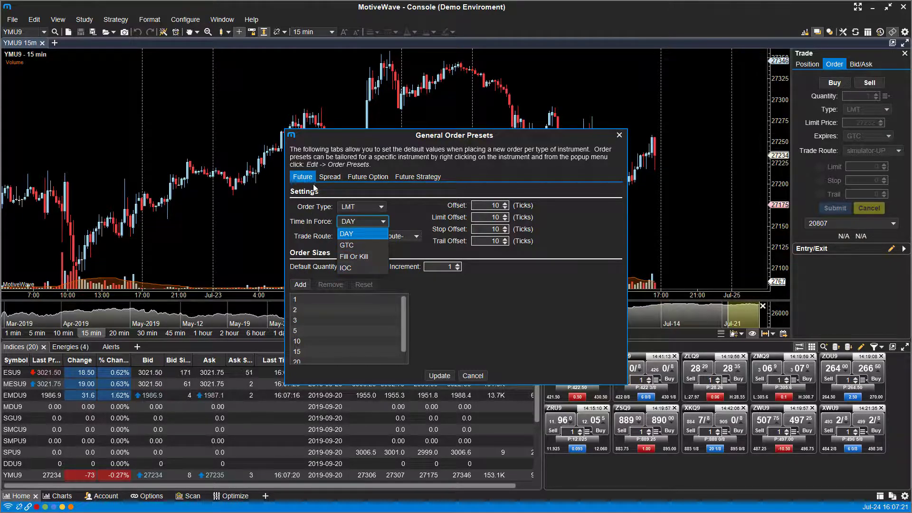
click(314, 234)
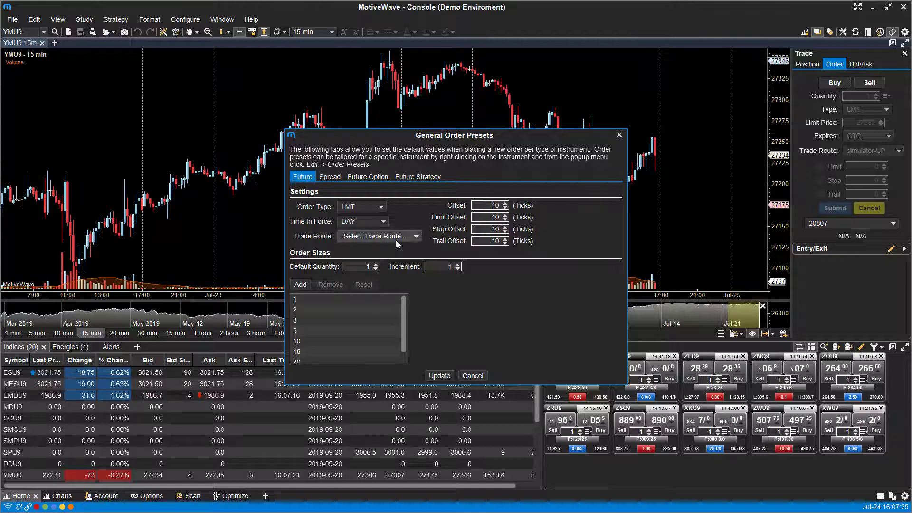
click(367, 236)
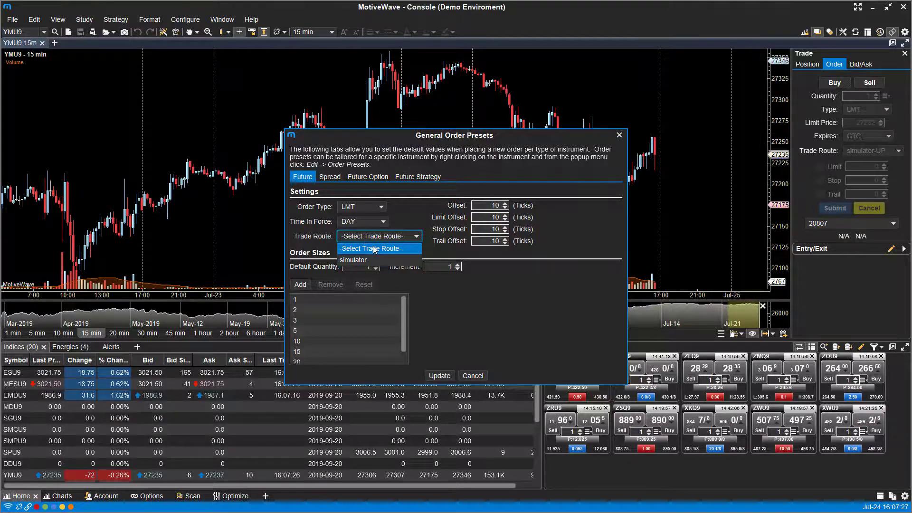
click(378, 249)
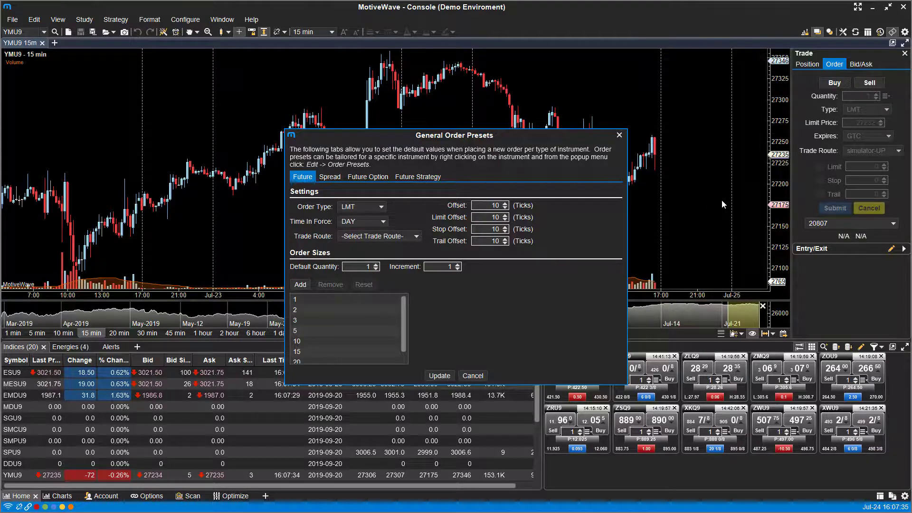
click(360, 270)
key(Tab)
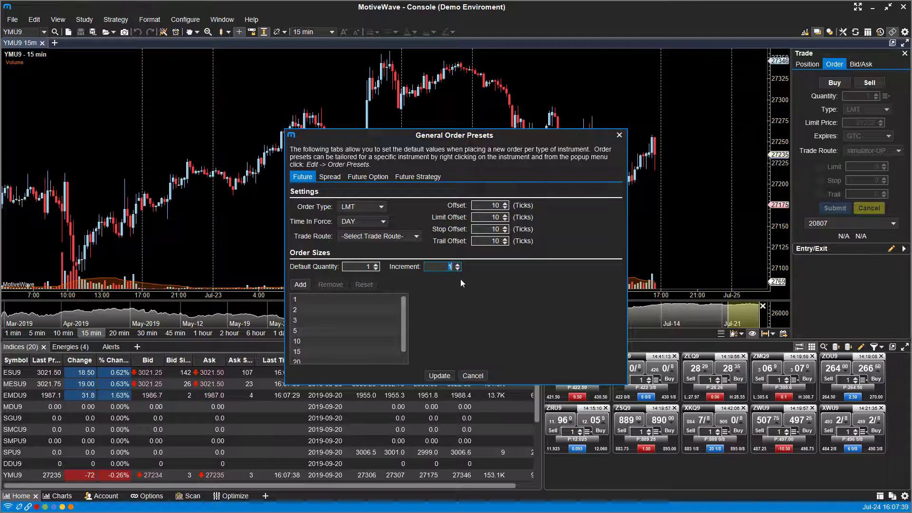